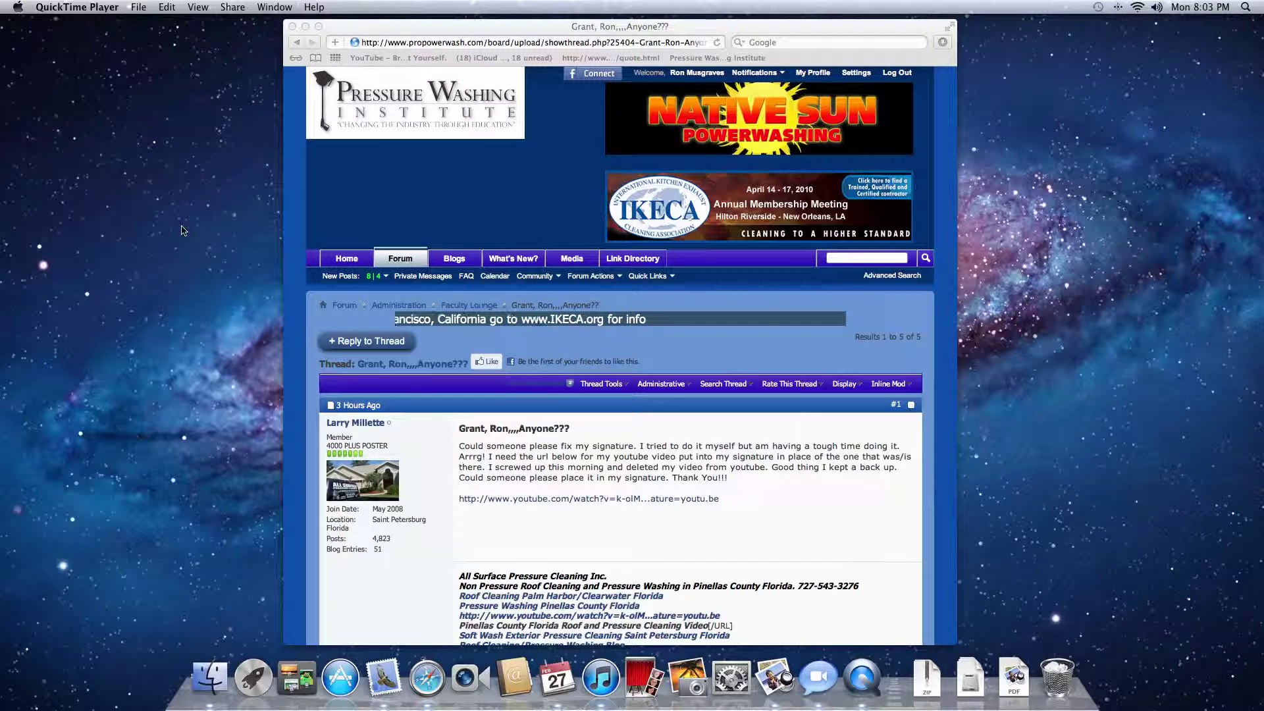
{"action": "scroll", "coordinate": [543, 418], "scroll_direction": "up", "scroll_amount": 1}
{"action": "scroll", "coordinate": [543, 419], "scroll_direction": "down", "scroll_amount": 3}
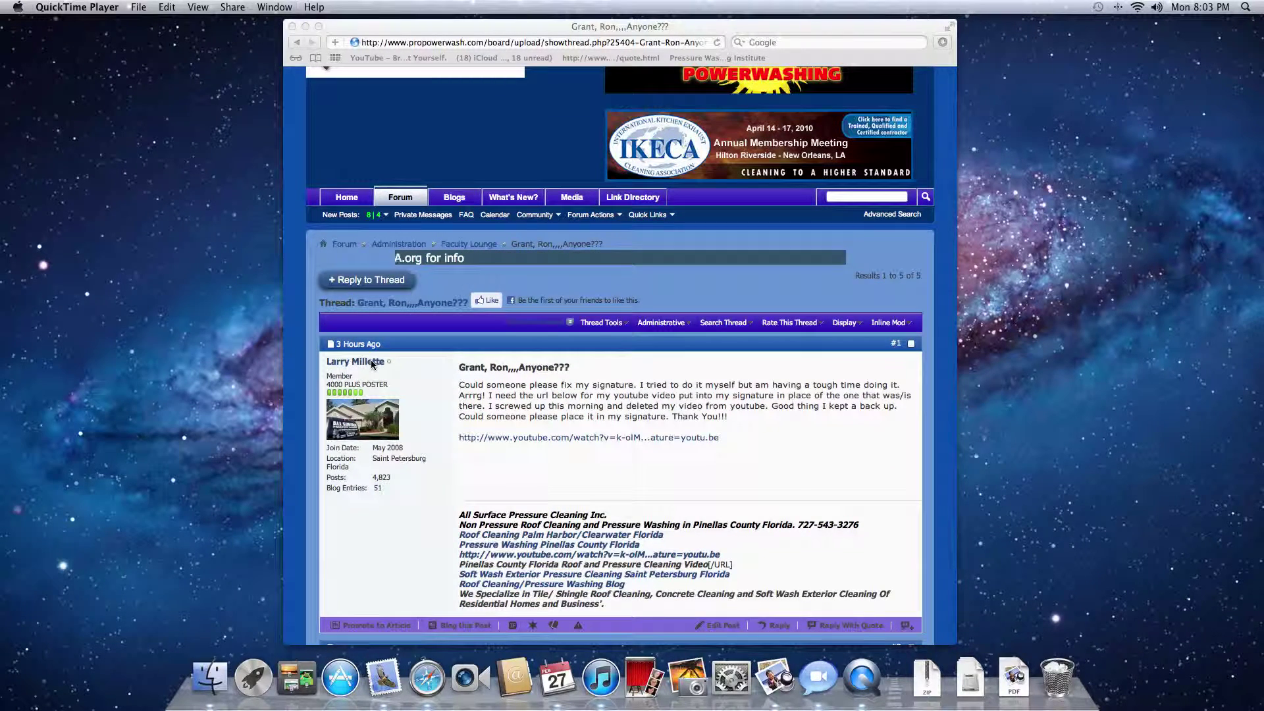
Step: View the thread author's profile, then copy the roof-cleaning video's web address
{"action": "left_click", "coordinate": [372, 364]}
{"action": "left_click", "coordinate": [365, 379]}
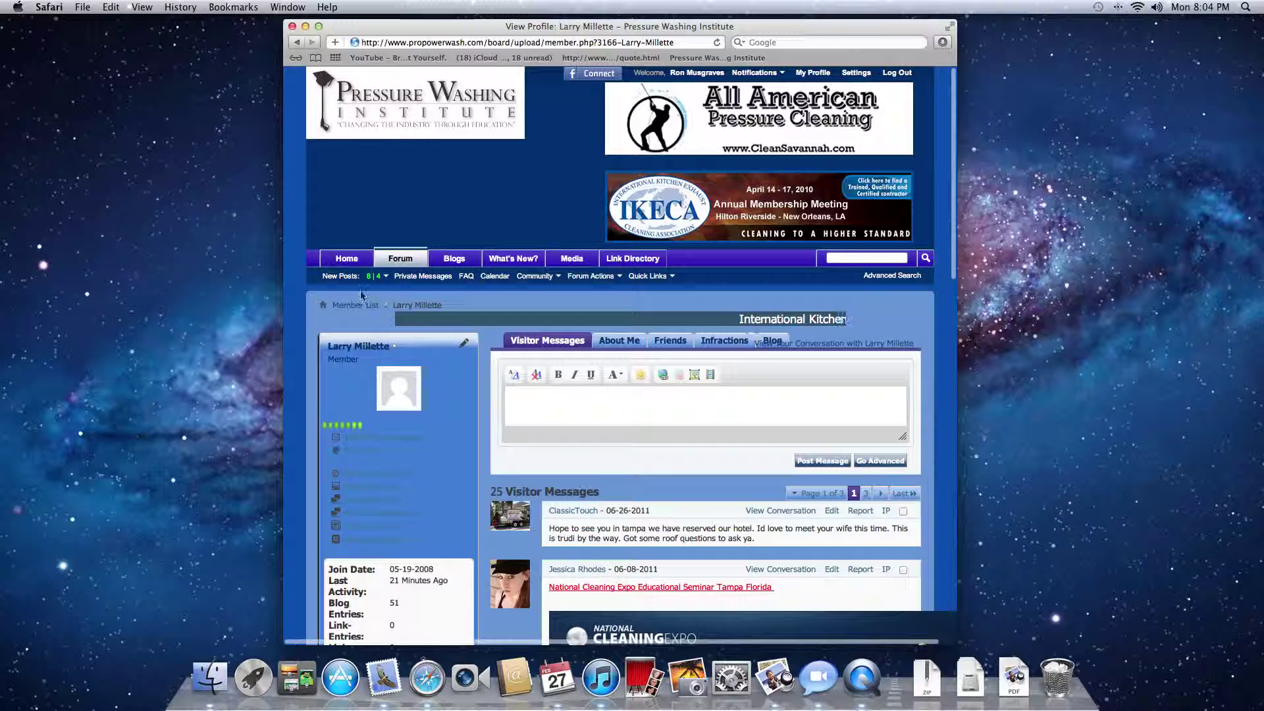
{"action": "left_click", "coordinate": [295, 42]}
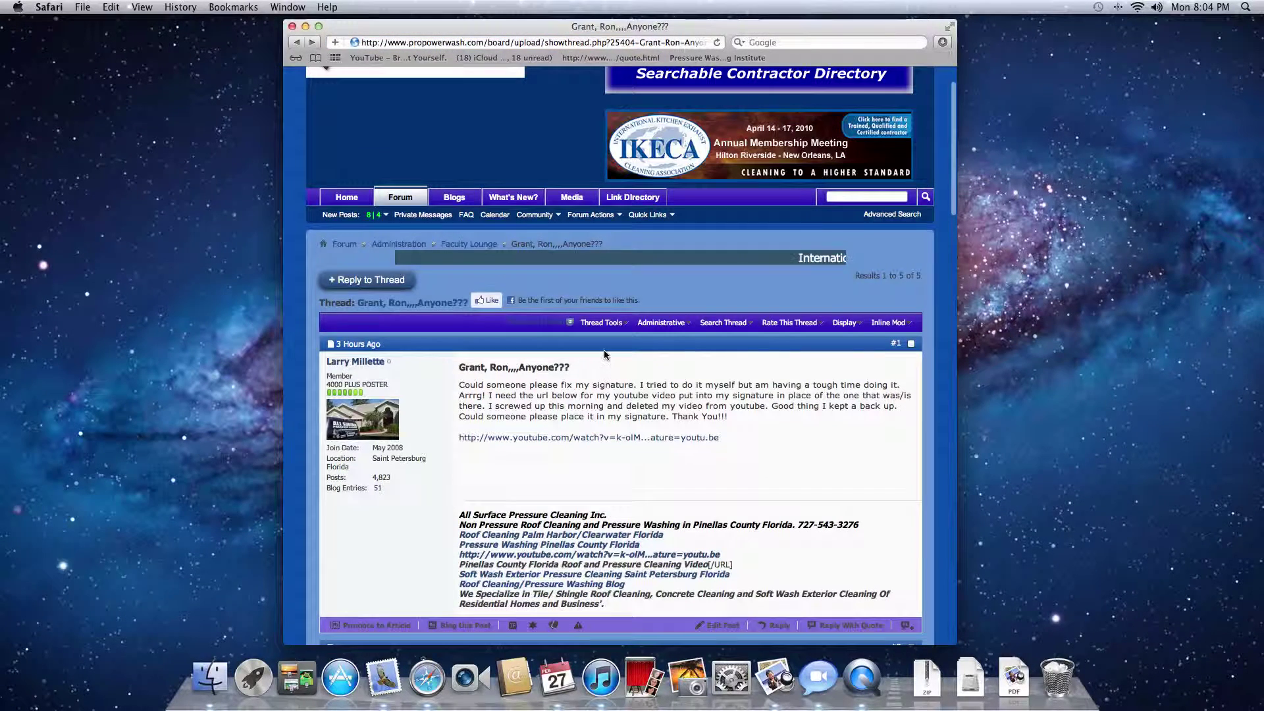
{"action": "left_click", "coordinate": [656, 437]}
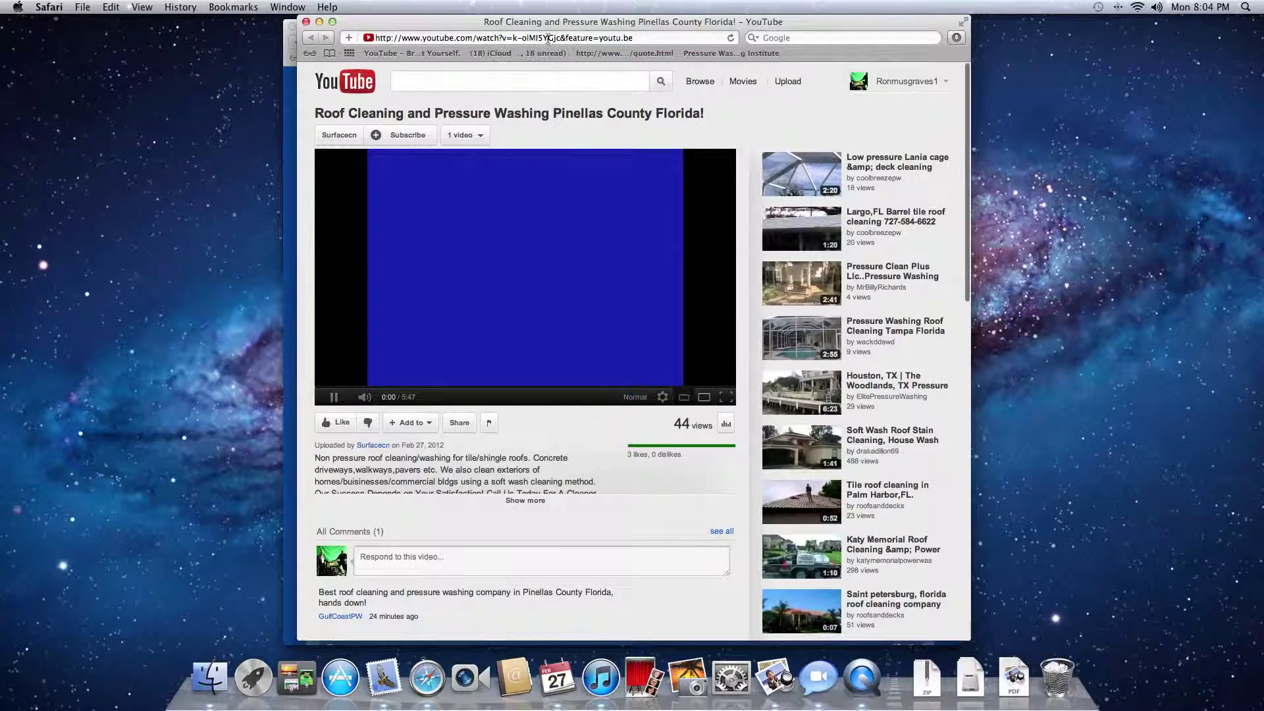
{"action": "left_click", "coordinate": [405, 31]}
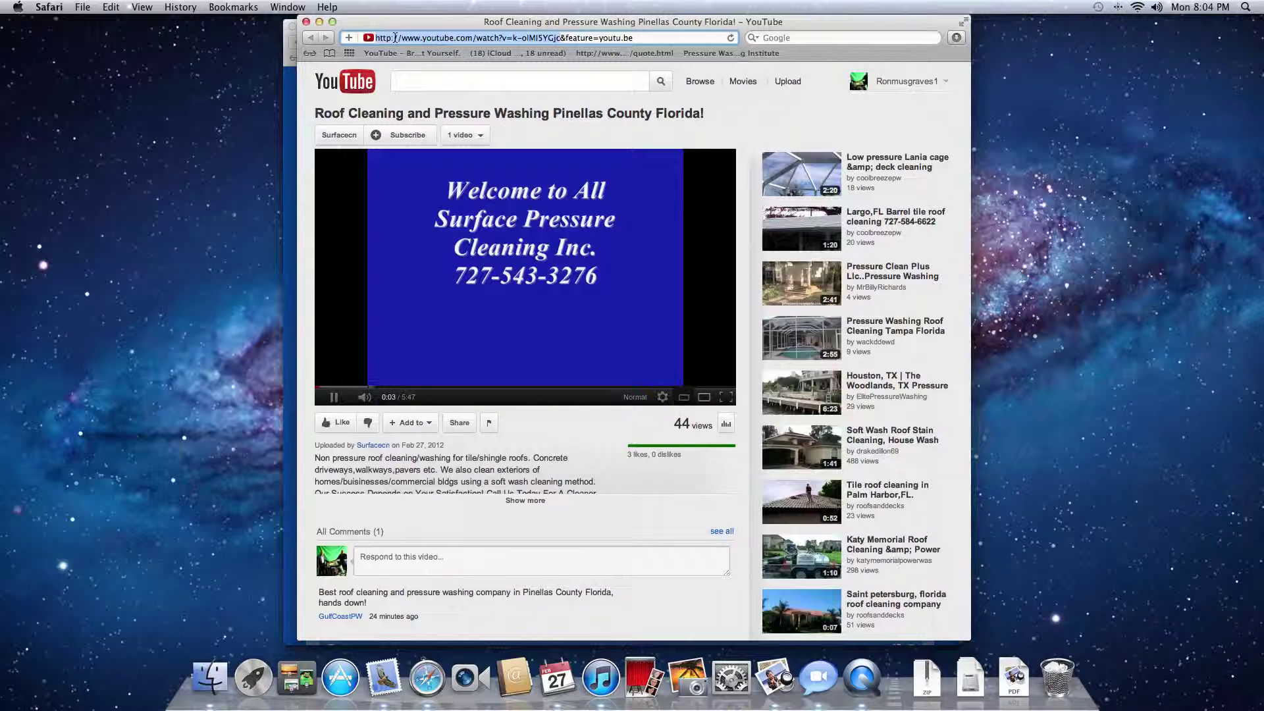
{"action": "left_click", "coordinate": [306, 22]}
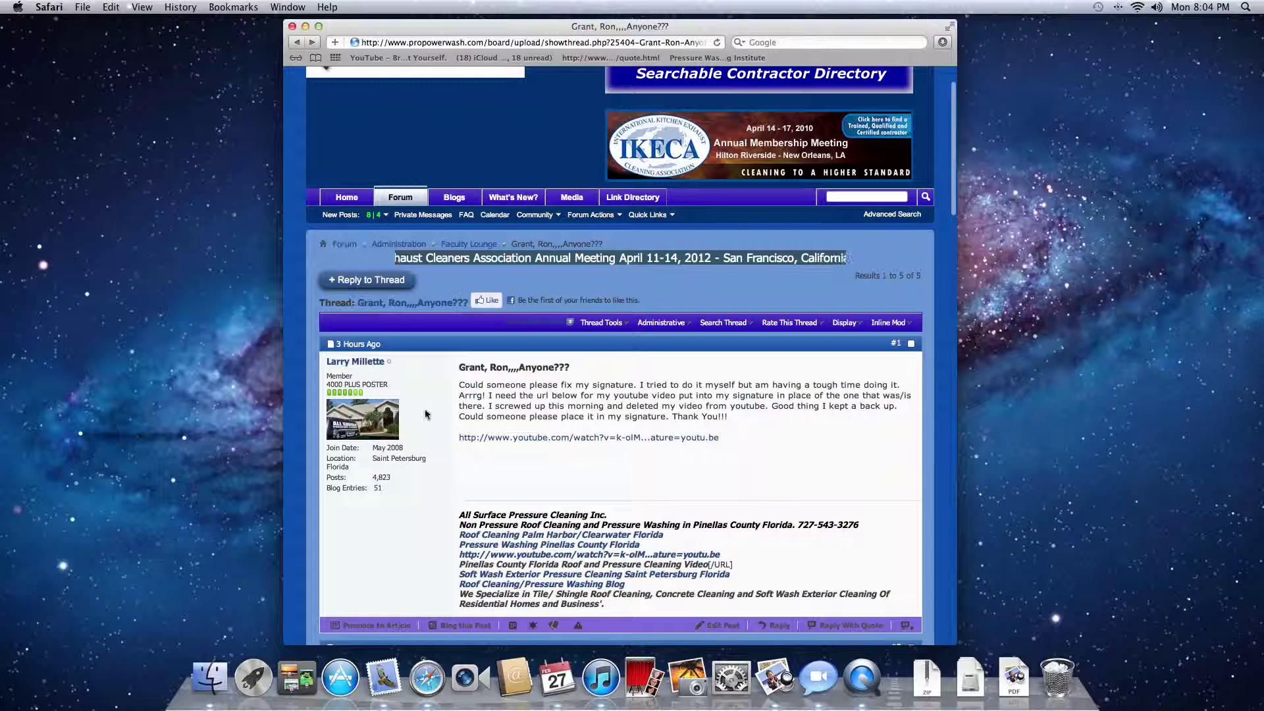
Step: Open the author's admin edit page and log in to the Admin Control Panel
{"action": "left_click", "coordinate": [379, 365]}
{"action": "left_click", "coordinate": [381, 375]}
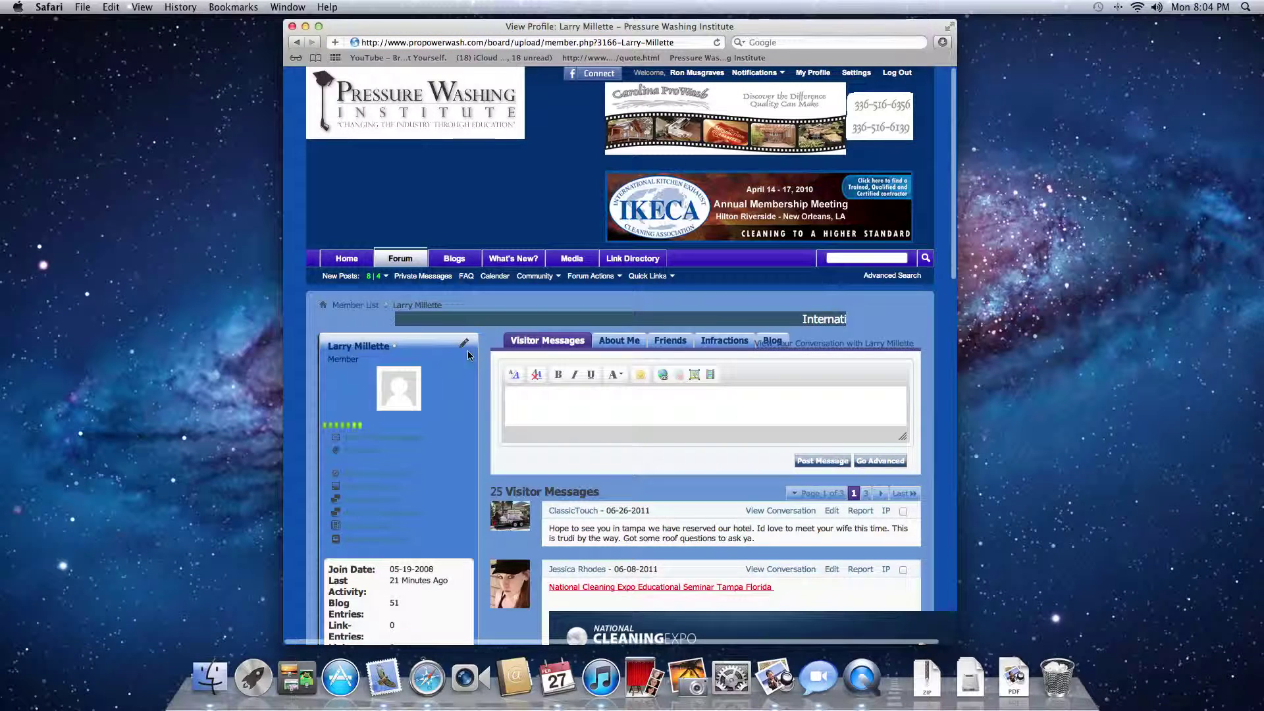
{"action": "left_click", "coordinate": [465, 347]}
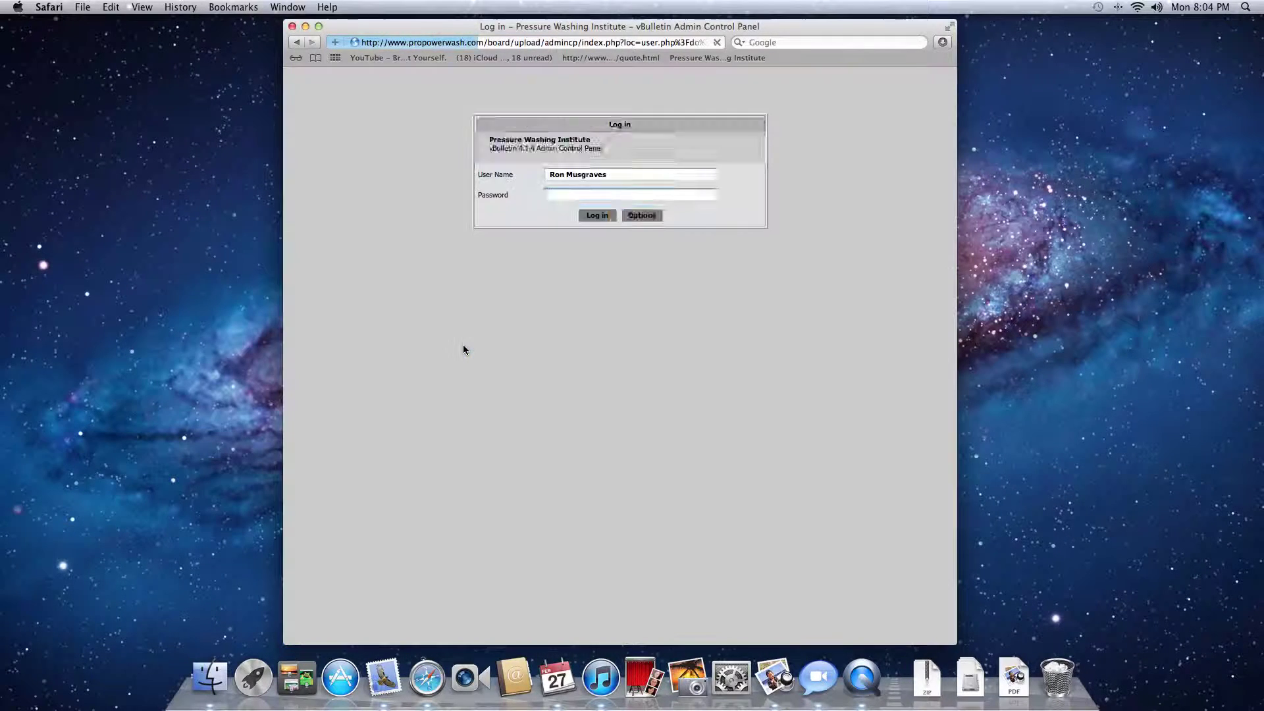
{"action": "type", "text": "•••"}
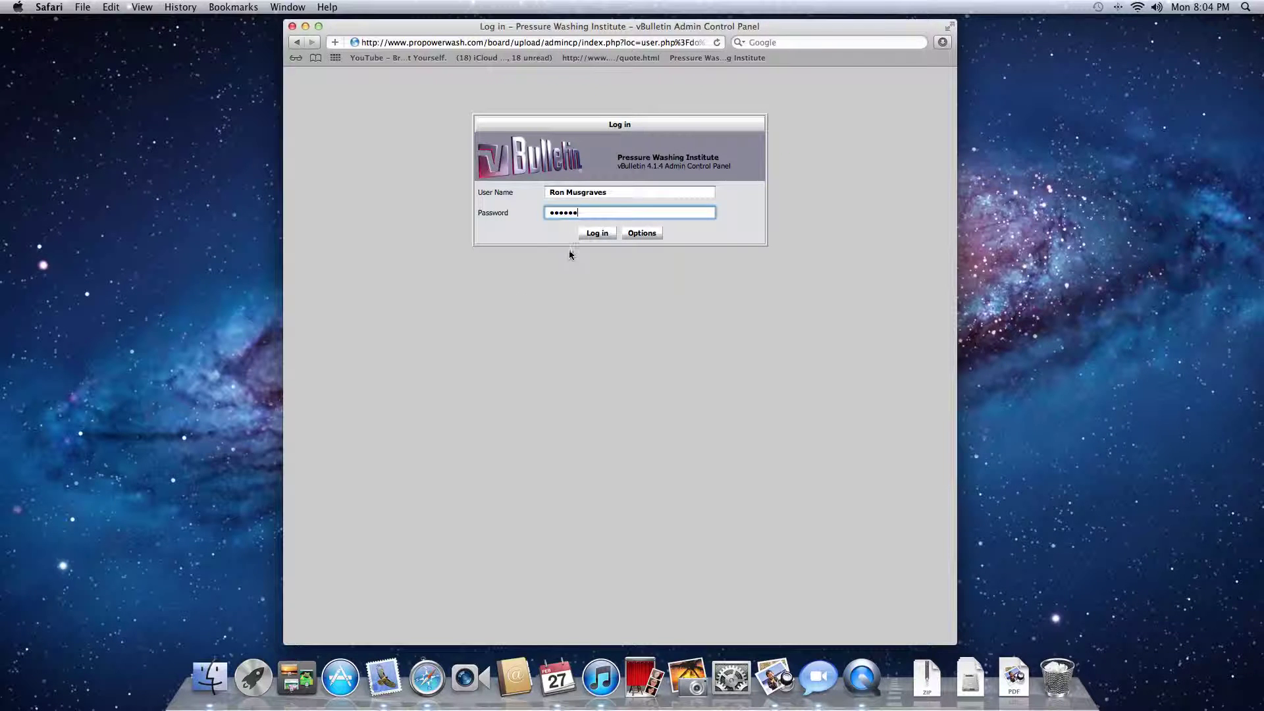
{"action": "left_click", "coordinate": [603, 236]}
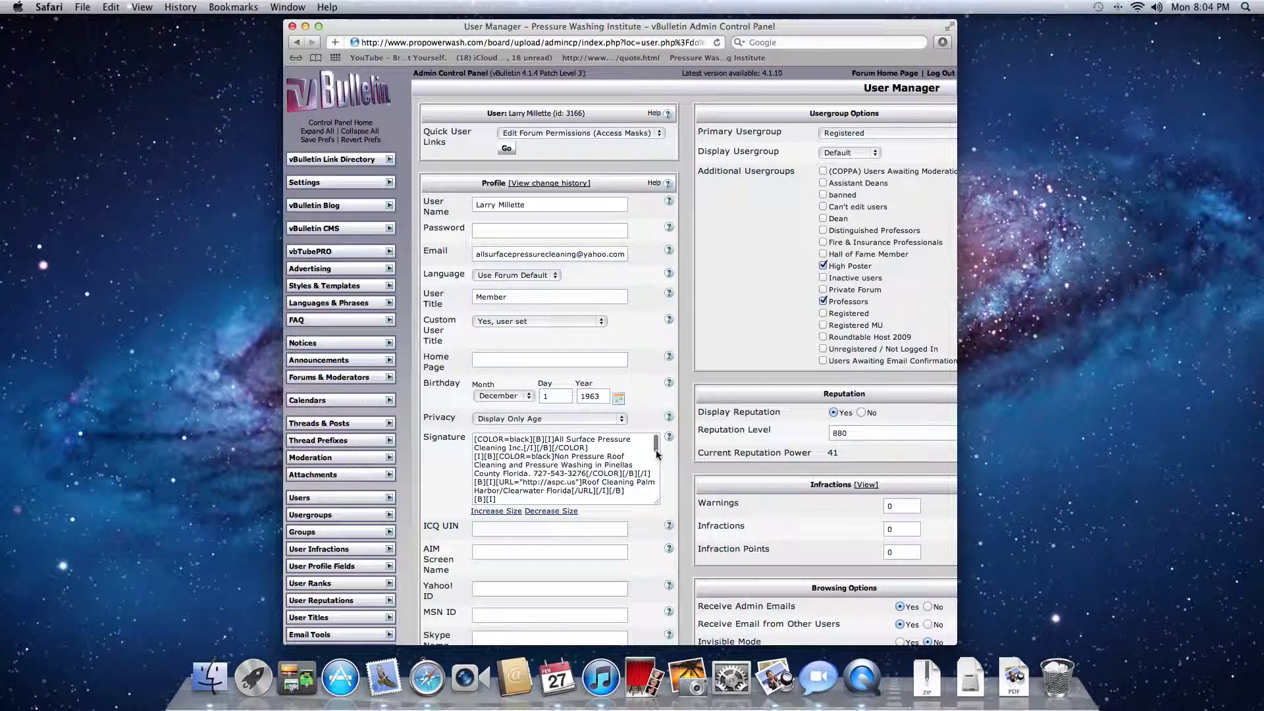
{"action": "left_click_drag", "start_coordinate": [656, 453], "coordinate": [657, 473]}
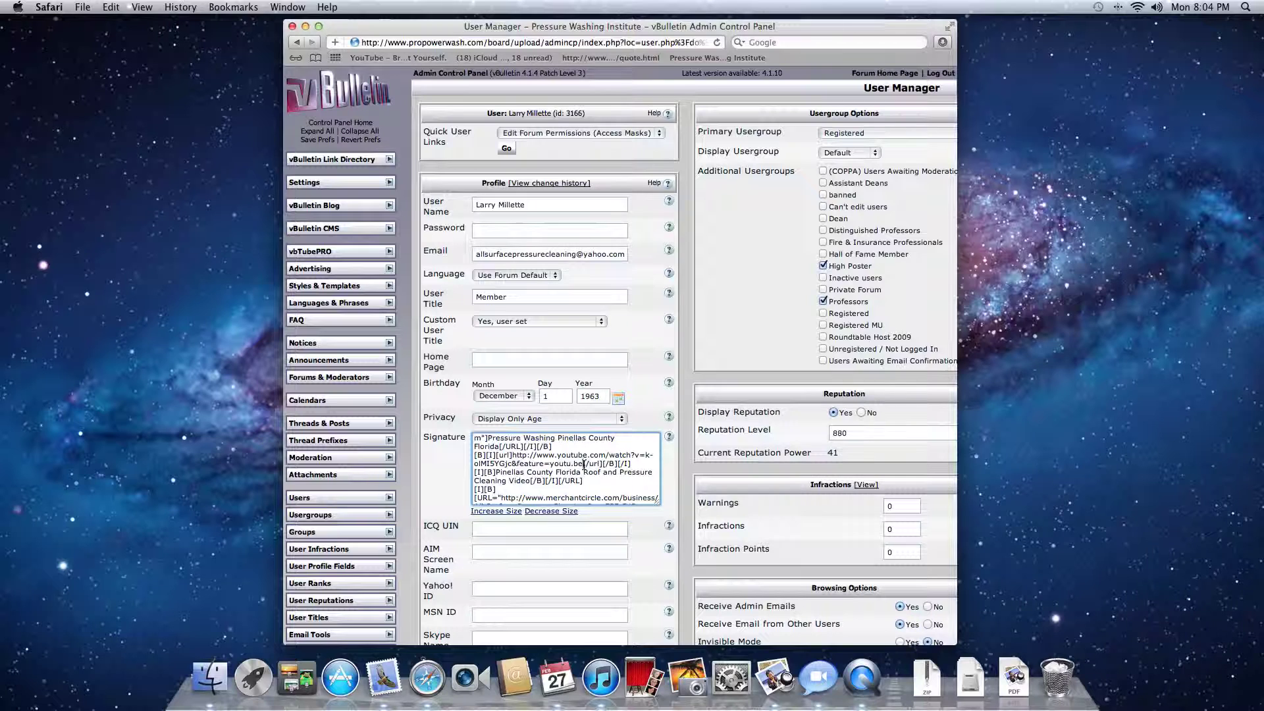
{"action": "left_click_drag", "start_coordinate": [524, 458], "coordinate": [514, 456]}
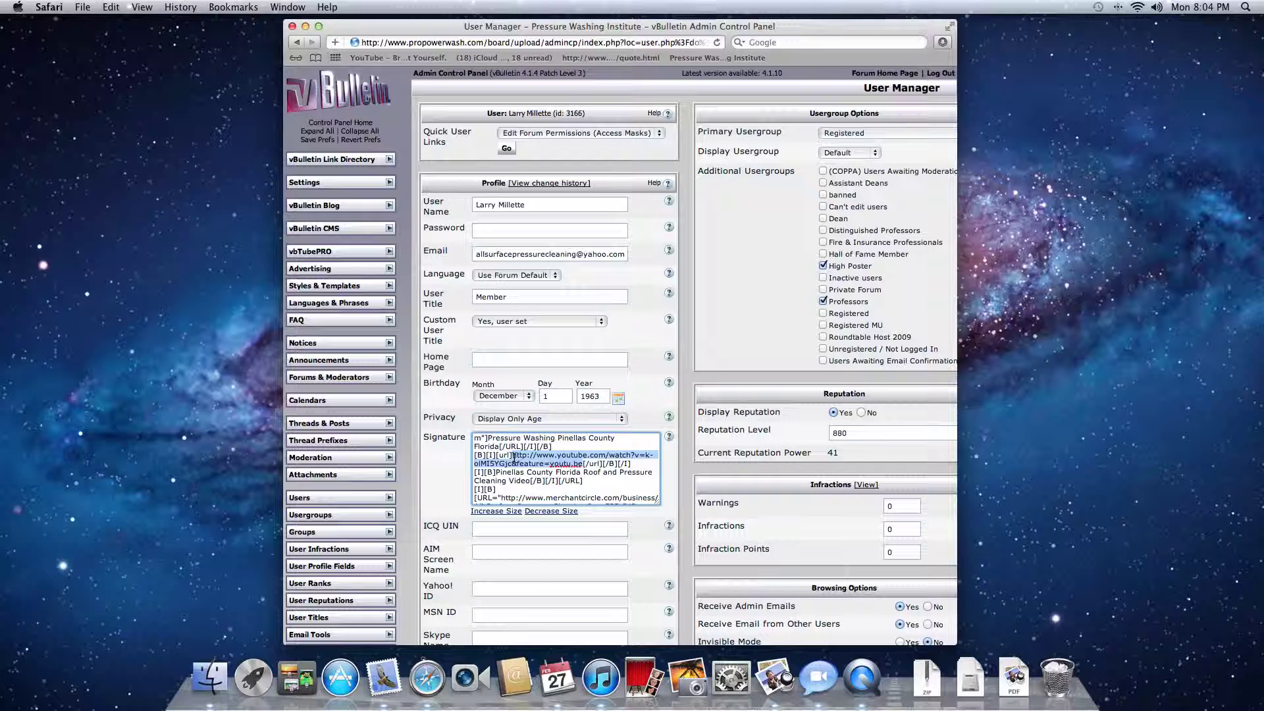
{"action": "type", "text": "http://www.youtube.com/watch?v=k-oIMI5YGjc"}
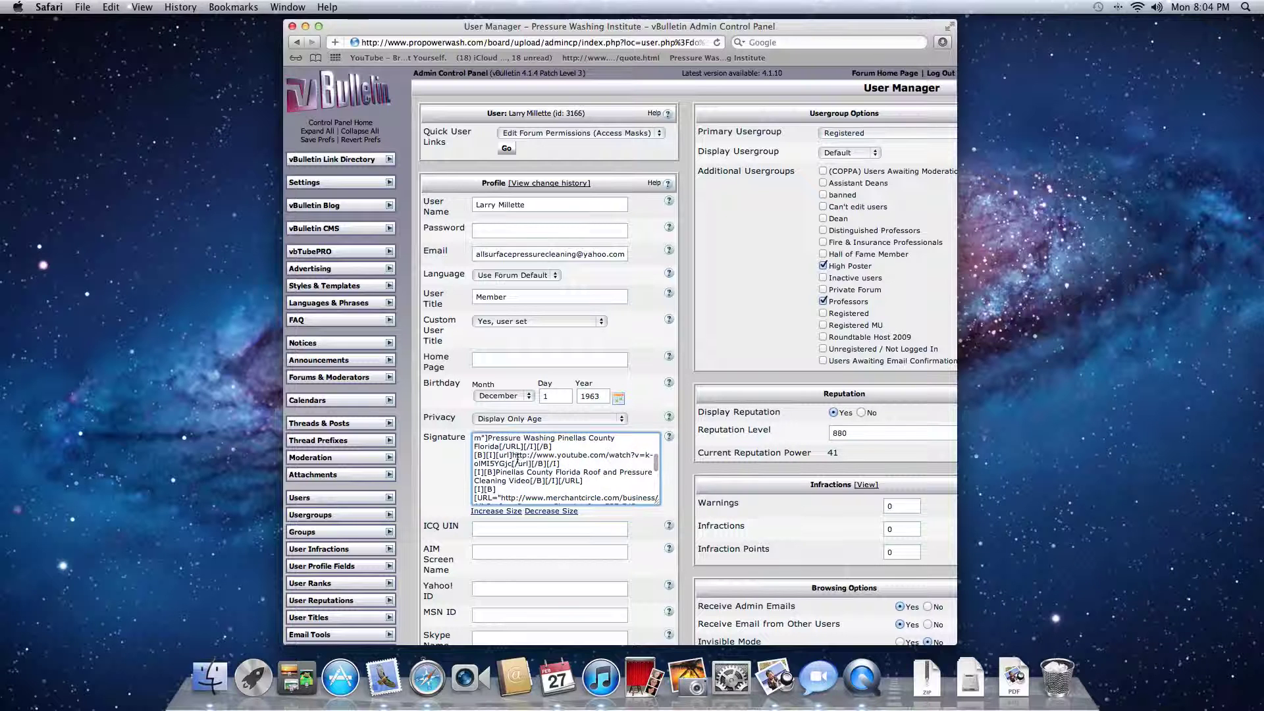
{"action": "scroll", "coordinate": [583, 489], "scroll_direction": "down", "scroll_amount": 5}
{"action": "scroll", "coordinate": [582, 488], "scroll_direction": "down", "scroll_amount": 5}
{"action": "scroll", "coordinate": [583, 488], "scroll_direction": "down", "scroll_amount": 5}
{"action": "scroll", "coordinate": [583, 490], "scroll_direction": "down", "scroll_amount": 2}
{"action": "scroll", "coordinate": [583, 486], "scroll_direction": "down", "scroll_amount": 1}
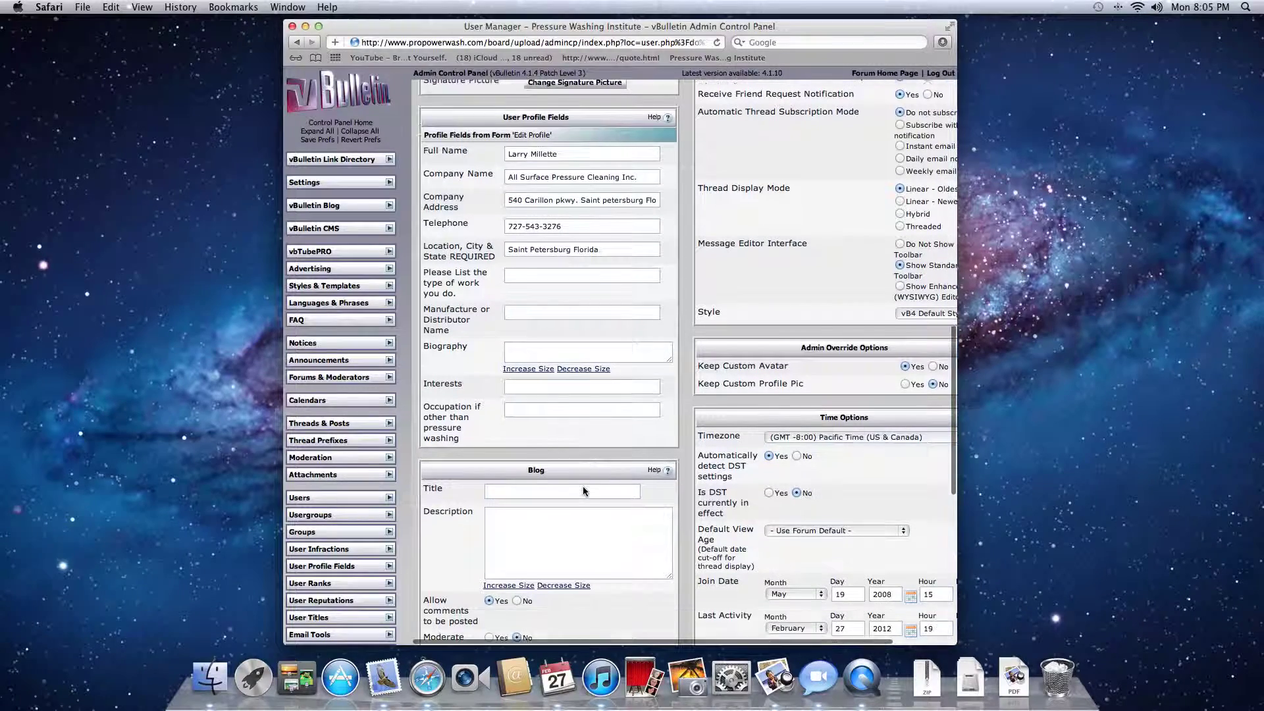
{"action": "scroll", "coordinate": [583, 486], "scroll_direction": "down", "scroll_amount": 3}
{"action": "scroll", "coordinate": [582, 485], "scroll_direction": "down", "scroll_amount": 6}
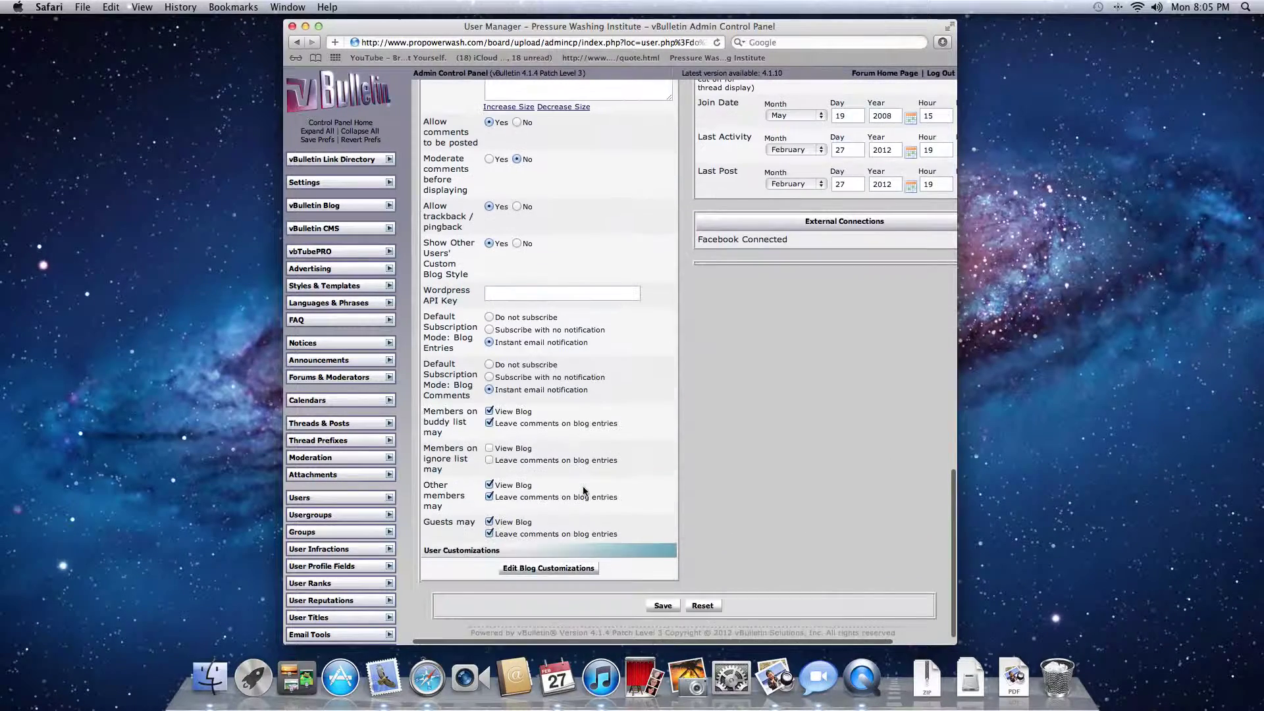
{"action": "left_click", "coordinate": [664, 608]}
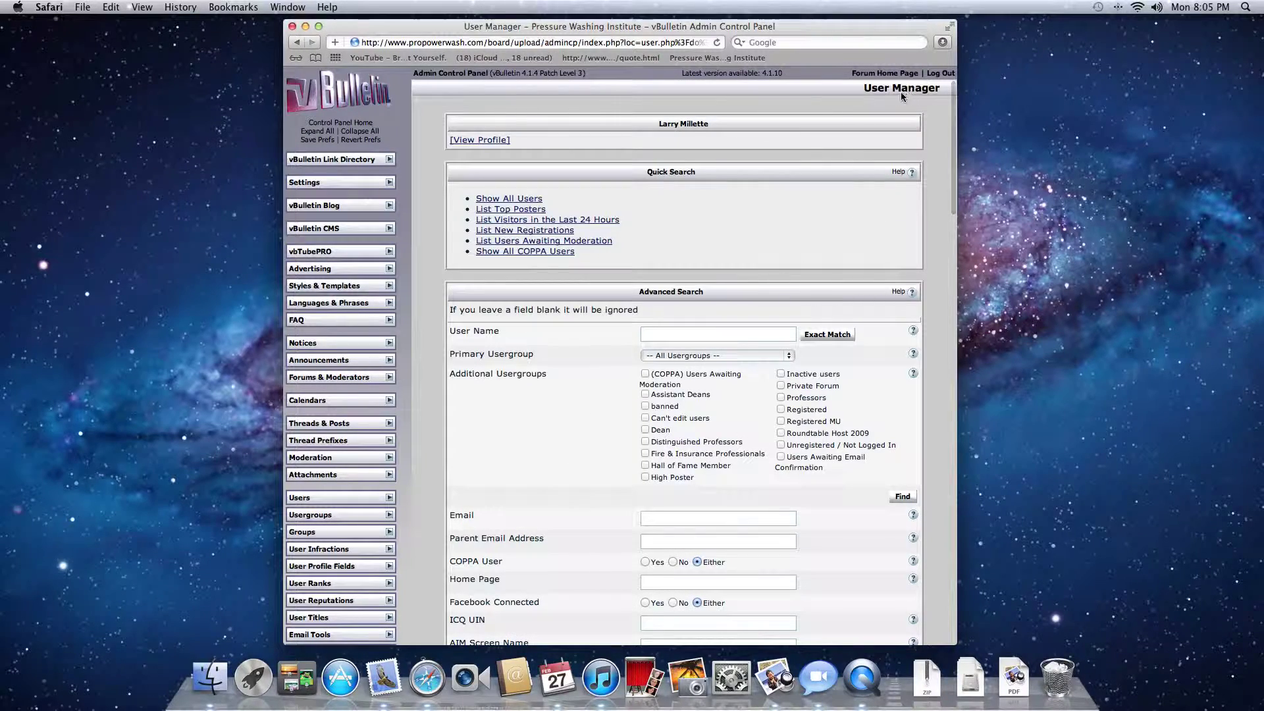
{"action": "left_click", "coordinate": [891, 73]}
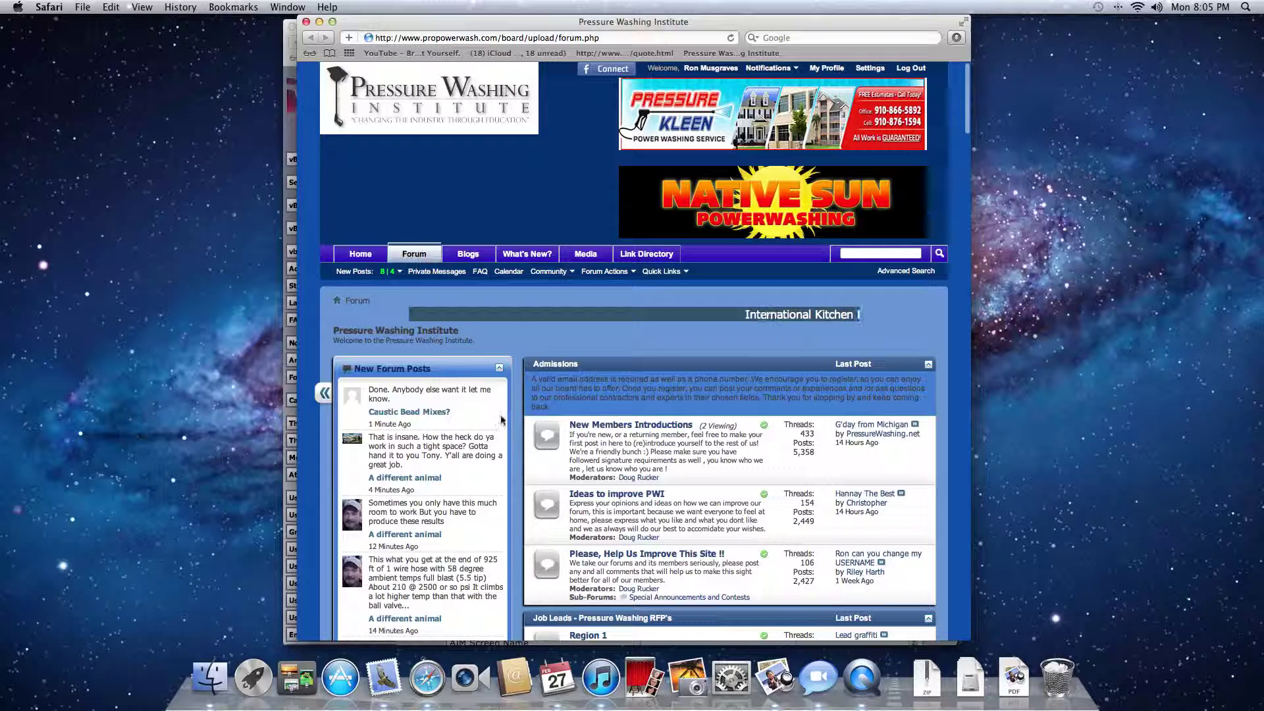
{"action": "scroll", "coordinate": [468, 510], "scroll_direction": "down", "scroll_amount": 3}
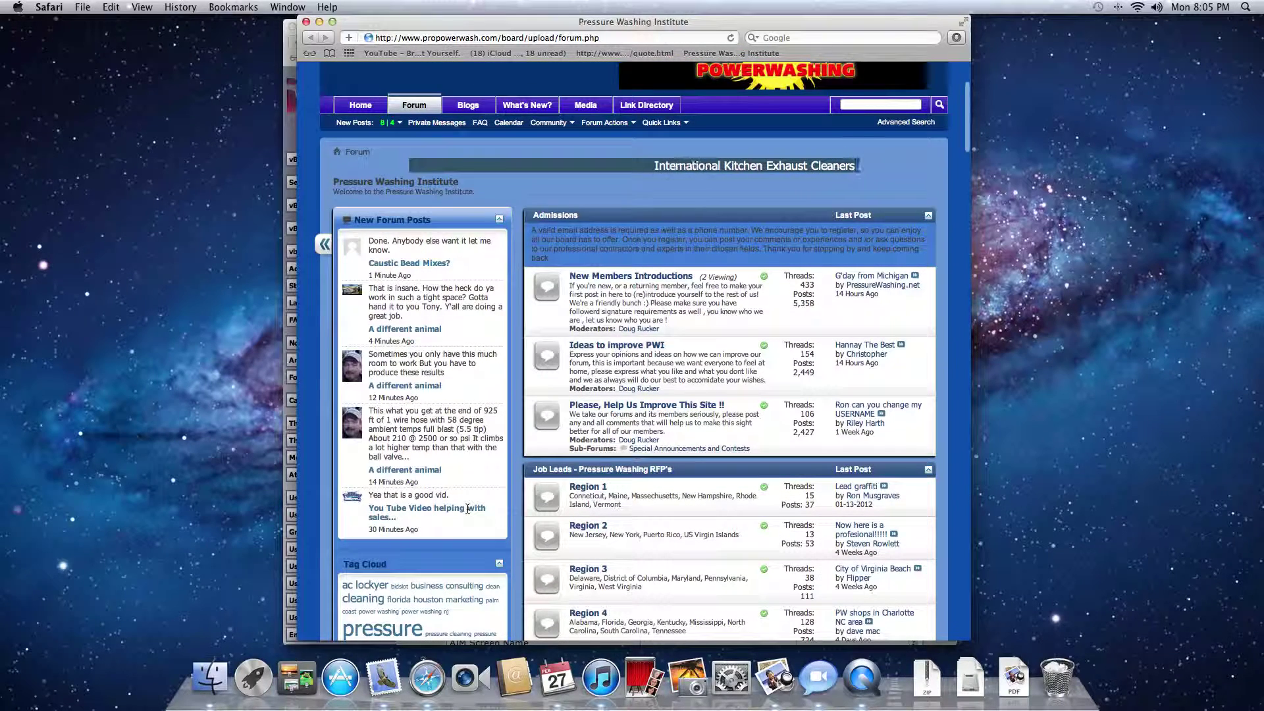
{"action": "left_click", "coordinate": [436, 513]}
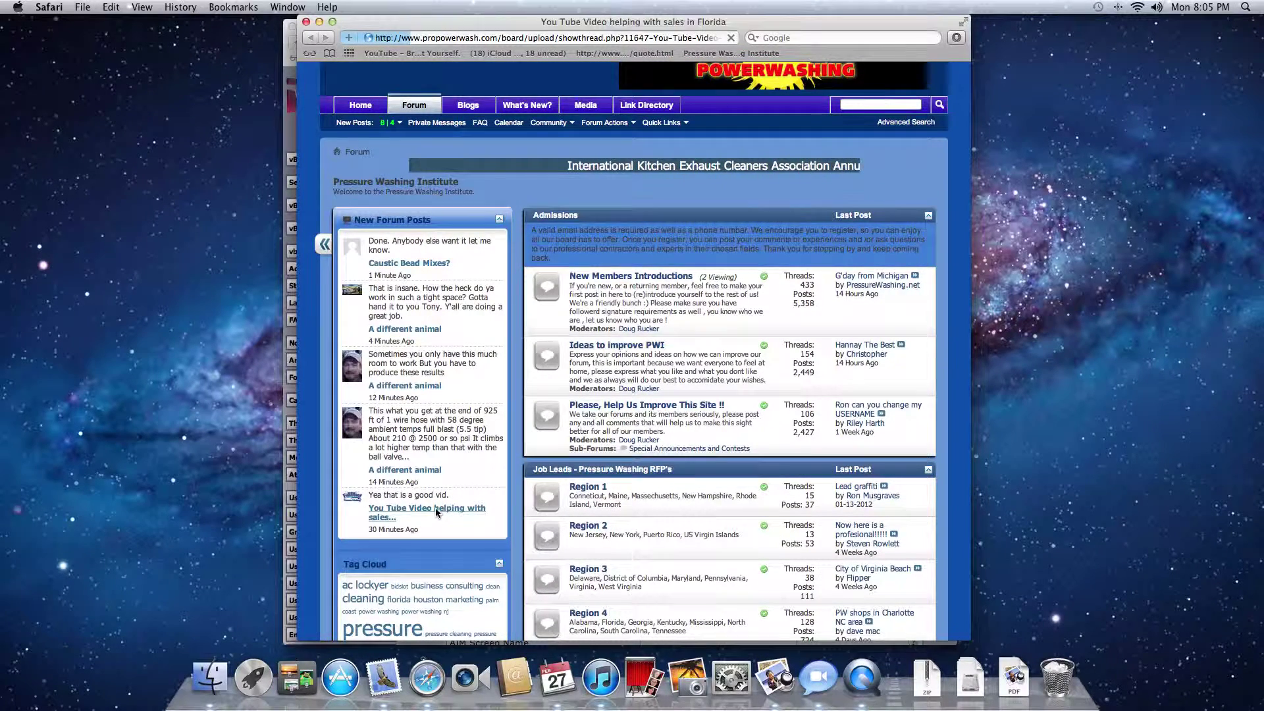
{"action": "scroll", "coordinate": [492, 462], "scroll_direction": "down", "scroll_amount": 5}
{"action": "scroll", "coordinate": [492, 462], "scroll_direction": "down", "scroll_amount": 5}
{"action": "scroll", "coordinate": [492, 462], "scroll_direction": "up", "scroll_amount": 10}
{"action": "scroll", "coordinate": [492, 462], "scroll_direction": "up", "scroll_amount": 5}
{"action": "scroll", "coordinate": [492, 463], "scroll_direction": "up", "scroll_amount": 5}
{"action": "scroll", "coordinate": [491, 462], "scroll_direction": "up", "scroll_amount": 5}
{"action": "scroll", "coordinate": [494, 467], "scroll_direction": "up", "scroll_amount": 3}
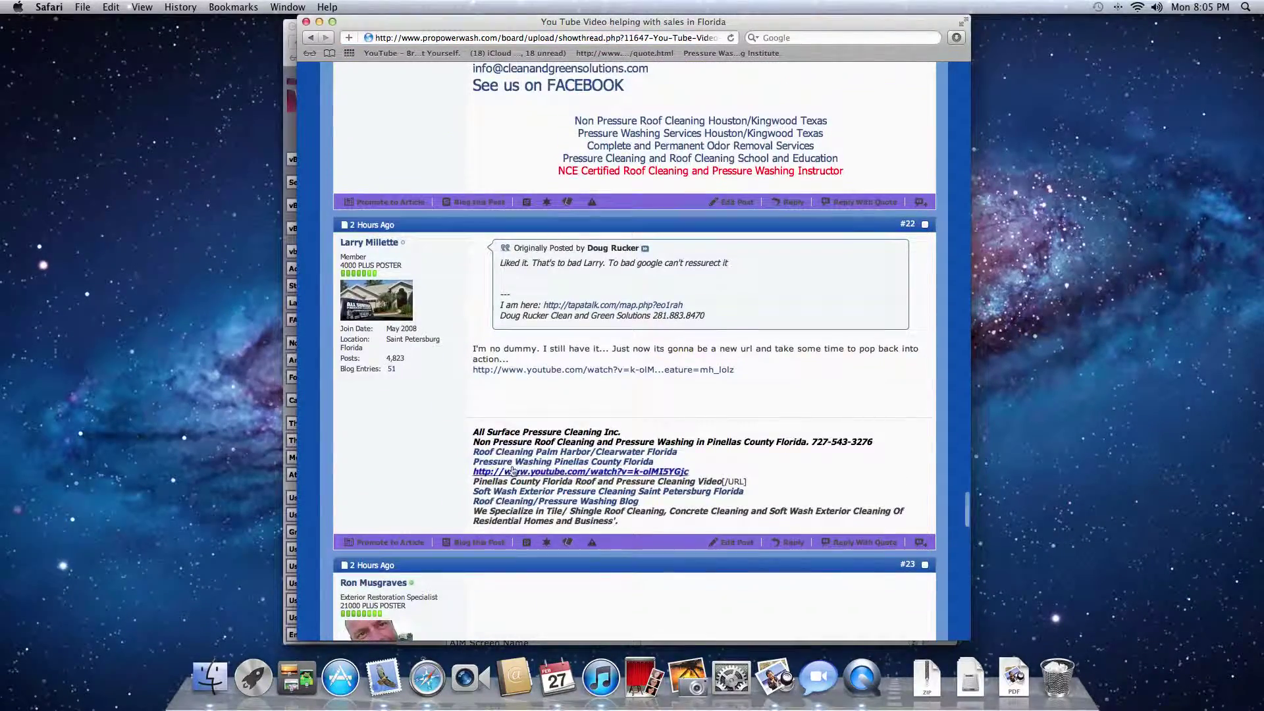
{"action": "left_click", "coordinate": [555, 476]}
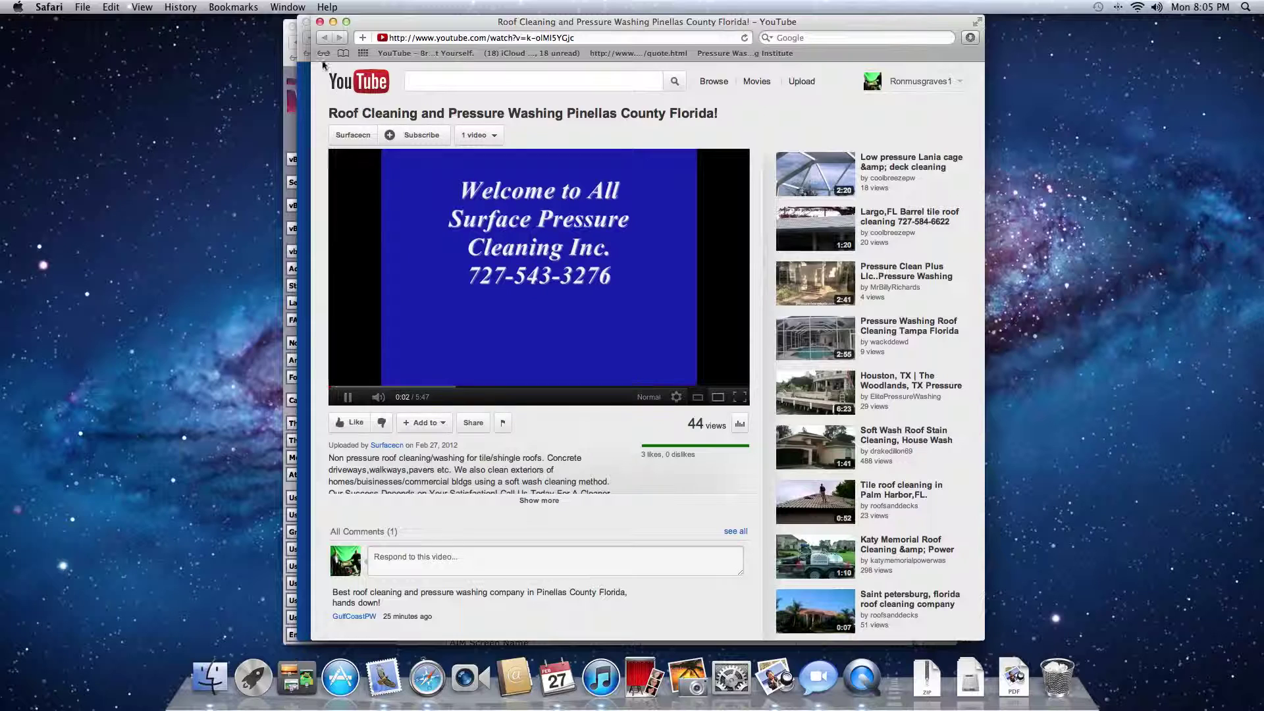
{"action": "left_click", "coordinate": [319, 21]}
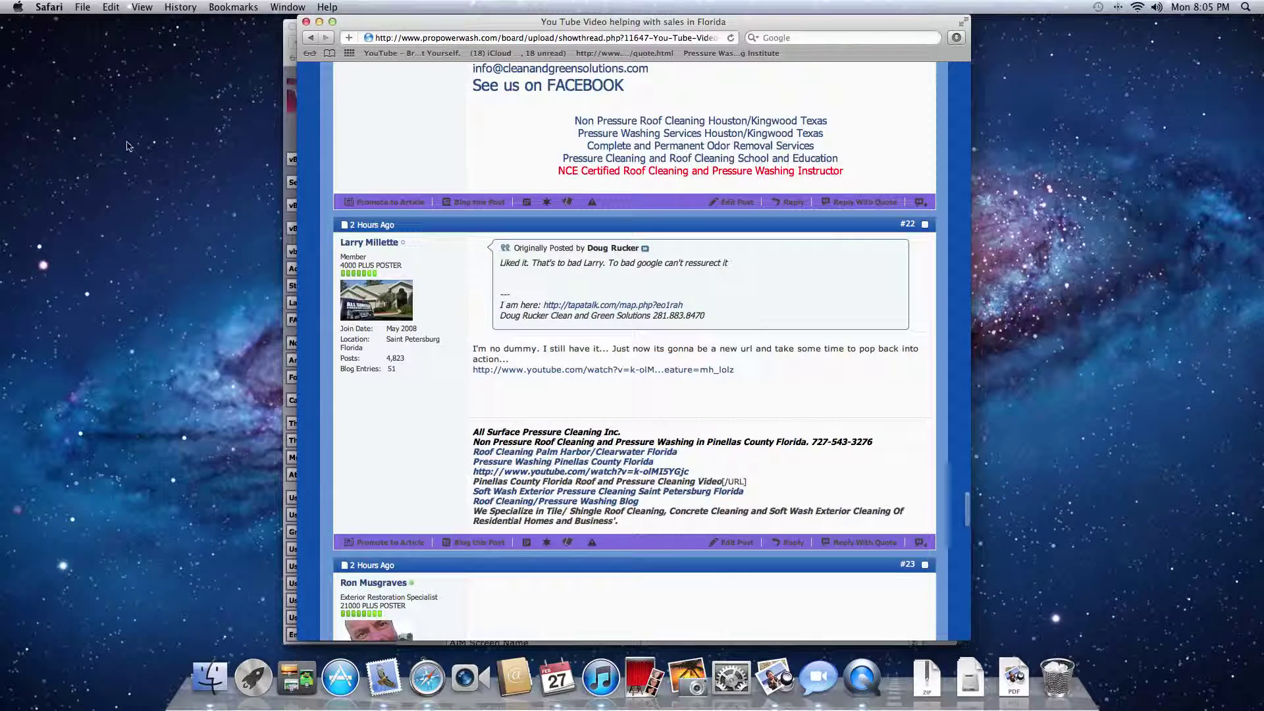